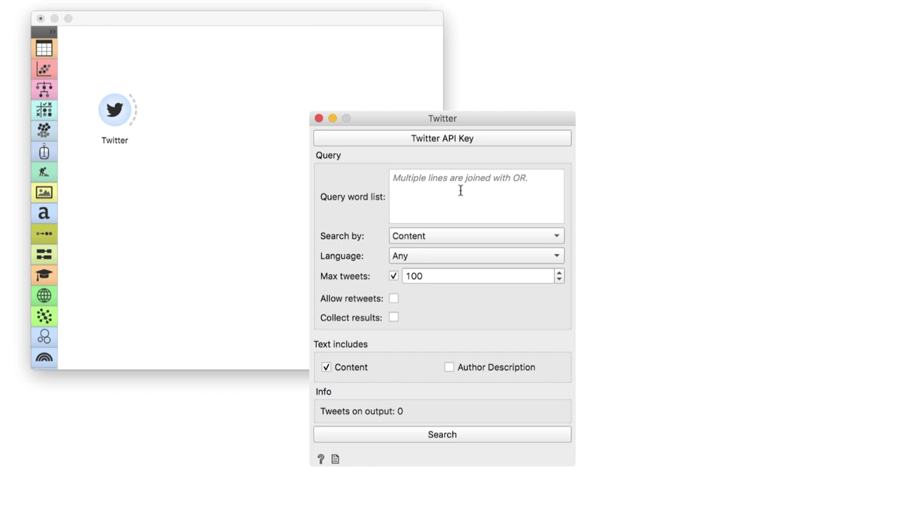
# Search Twitter for English-language #machinelearning tweets, fetching 100 results.
pyautogui.click(458, 188)
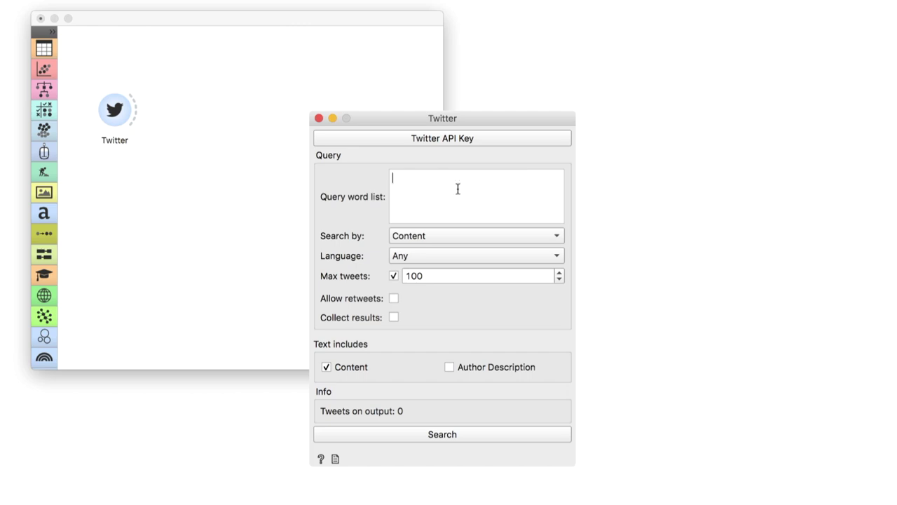
pyautogui.write('#machinelearning')
pyautogui.click(443, 256)
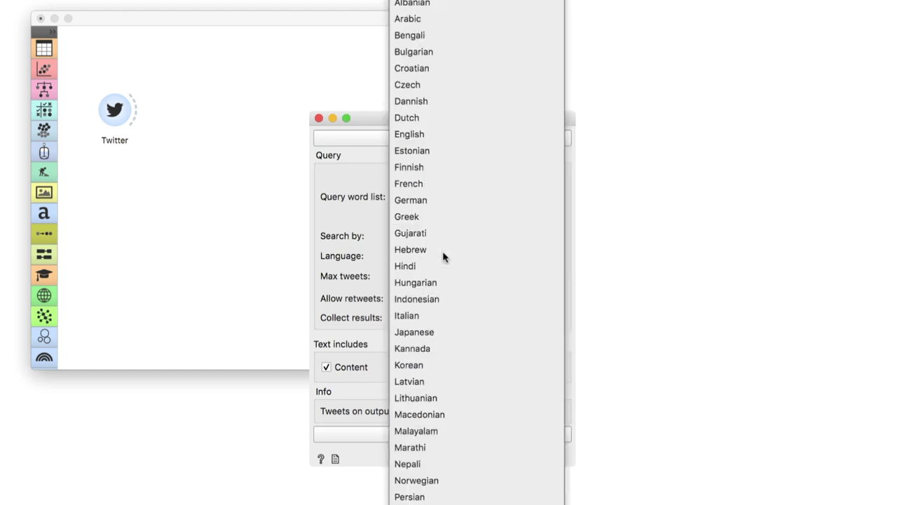
pyautogui.click(404, 137)
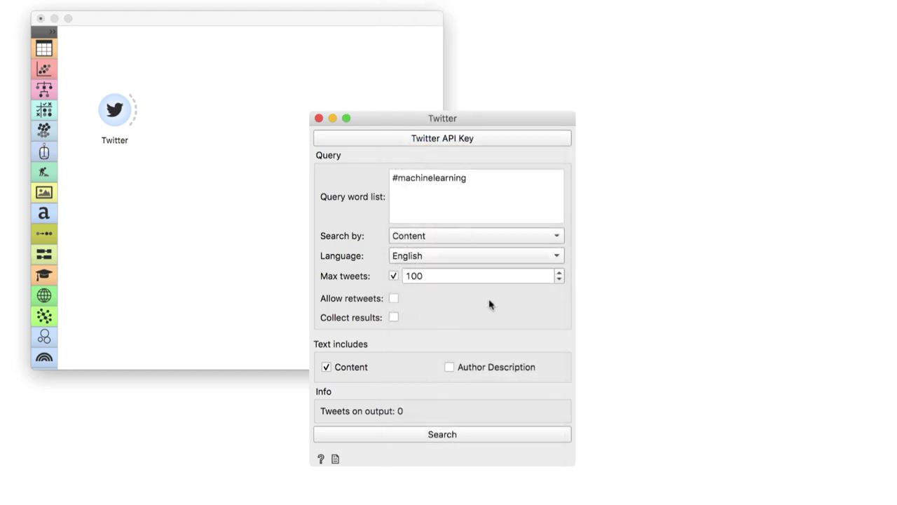
pyautogui.click(467, 276)
pyautogui.click(428, 434)
# Close the Twitter settings and open a new Corpus Viewer fed by Twitter's output.
pyautogui.click(319, 118)
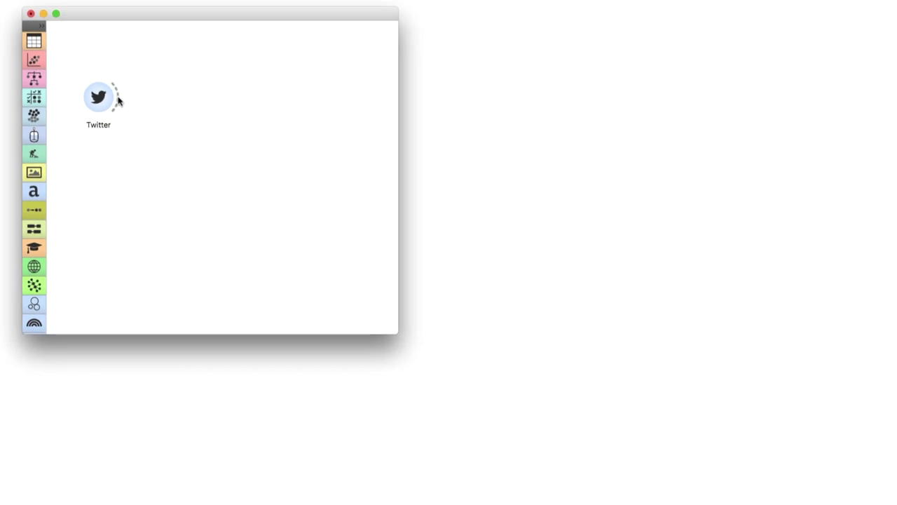
pyautogui.moveTo(118, 101); pyautogui.dragTo(215, 99)
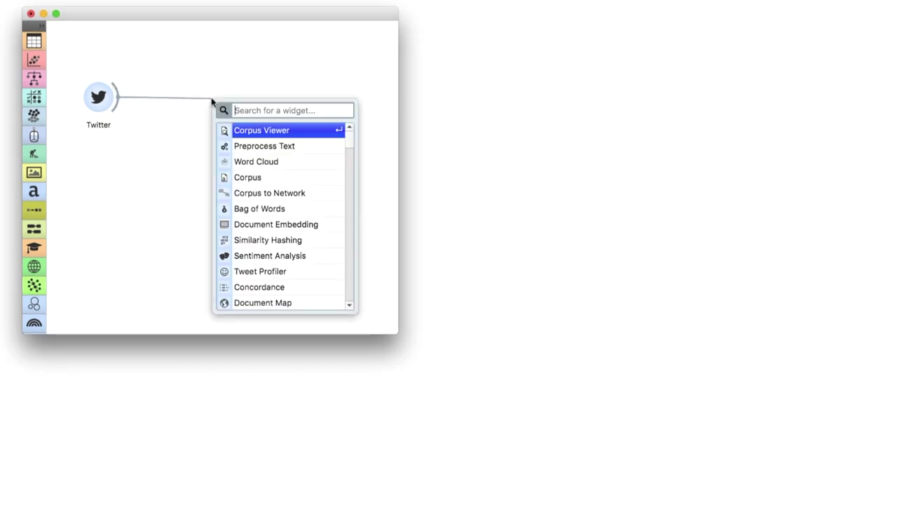
pyautogui.click(261, 128)
pyautogui.doubleClick(234, 102)
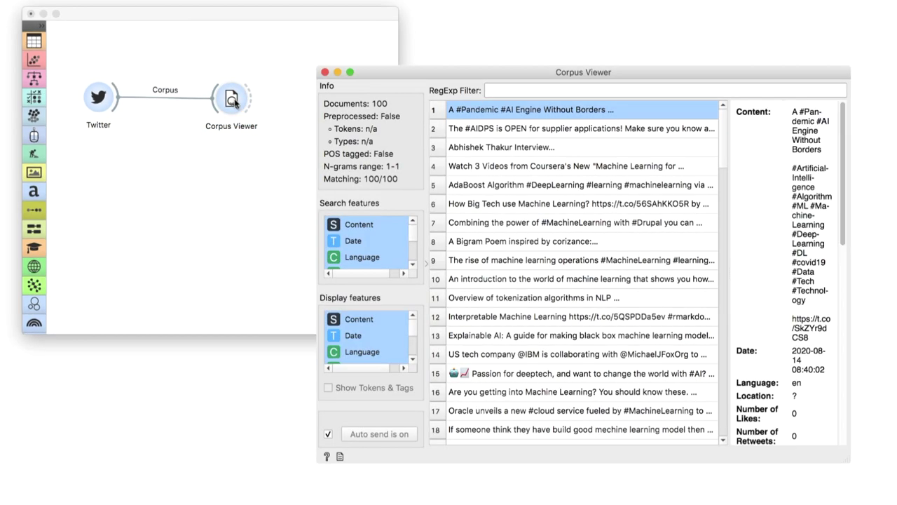
# Widen the Corpus Viewer's text pane and read several tweets, including the AdaBoost one.
pyautogui.moveTo(401, 10); pyautogui.dragTo(264, 45)
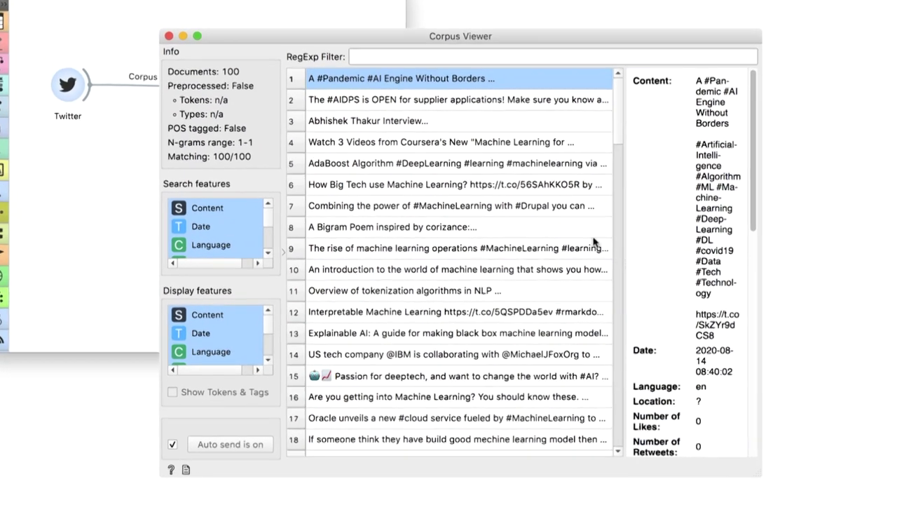
pyautogui.moveTo(595, 232); pyautogui.dragTo(473, 230)
pyautogui.click(444, 120)
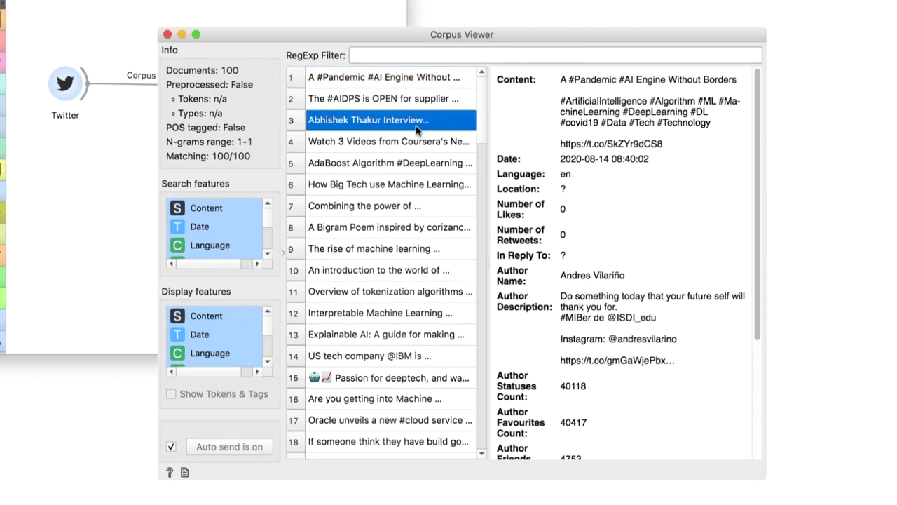
pyautogui.click(411, 143)
pyautogui.click(398, 162)
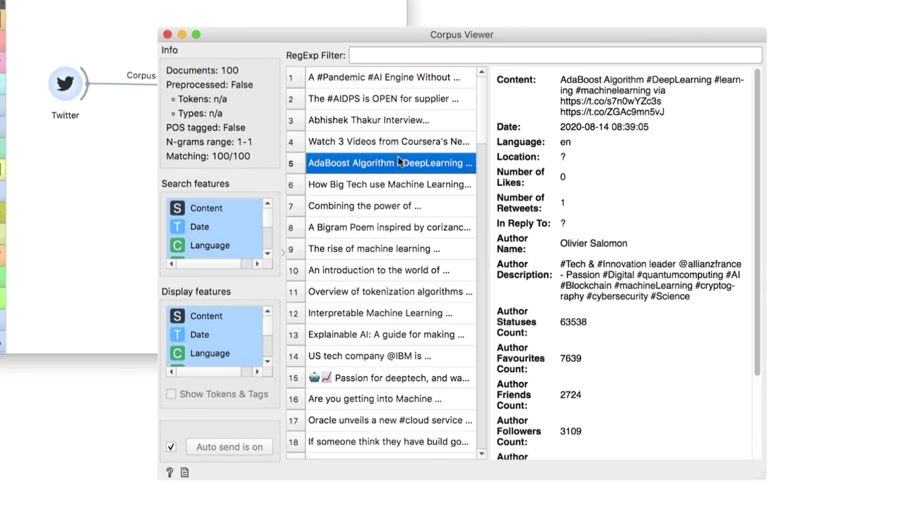
pyautogui.click(393, 207)
pyautogui.click(386, 250)
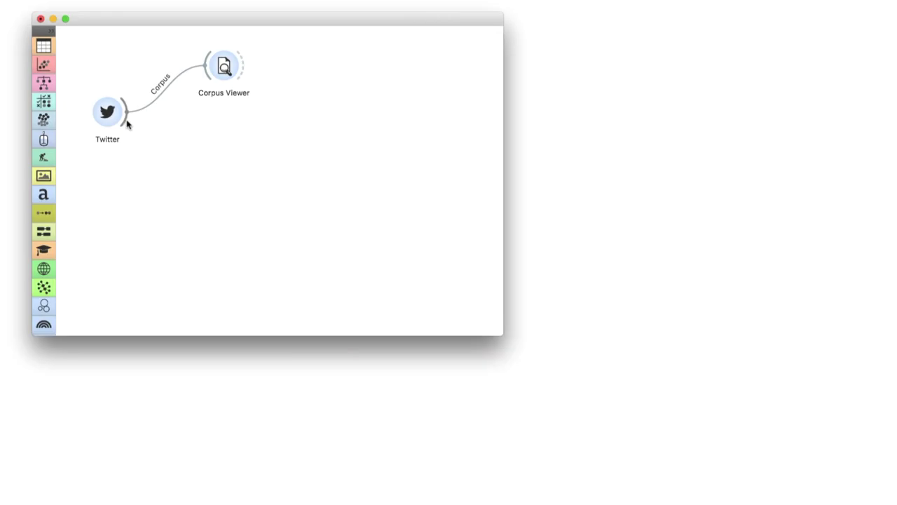
# Connect a Sentiment Analysis widget (Vader) to Twitter's output via the 'sen' search.
pyautogui.moveTo(125, 121); pyautogui.dragTo(202, 144)
pyautogui.write('sen')
pyautogui.press('Return')
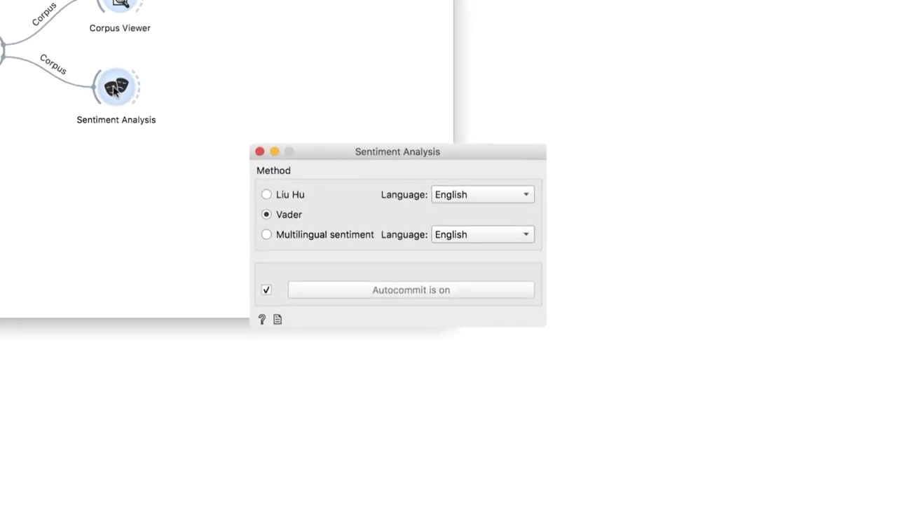
pyautogui.click(259, 151)
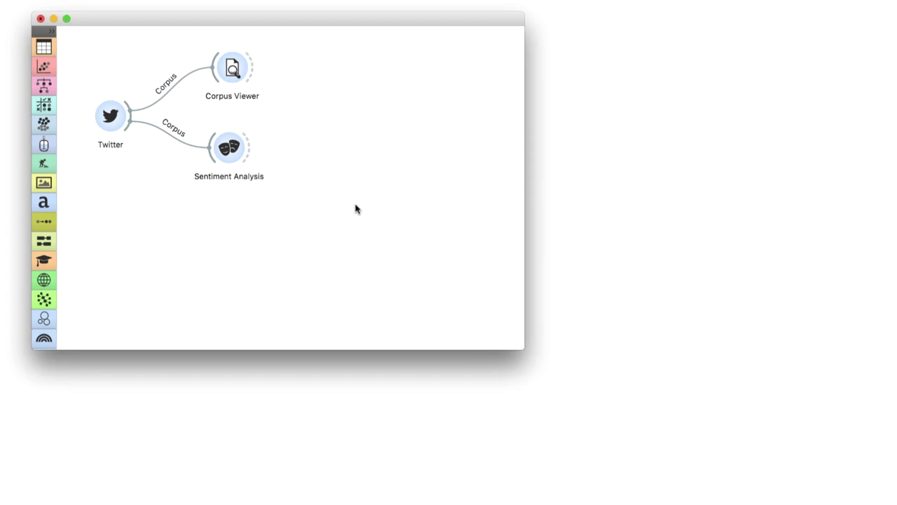
# Add a Data Table after Sentiment Analysis and sort tweets by compound score, highest first.
pyautogui.moveTo(254, 148); pyautogui.dragTo(324, 145)
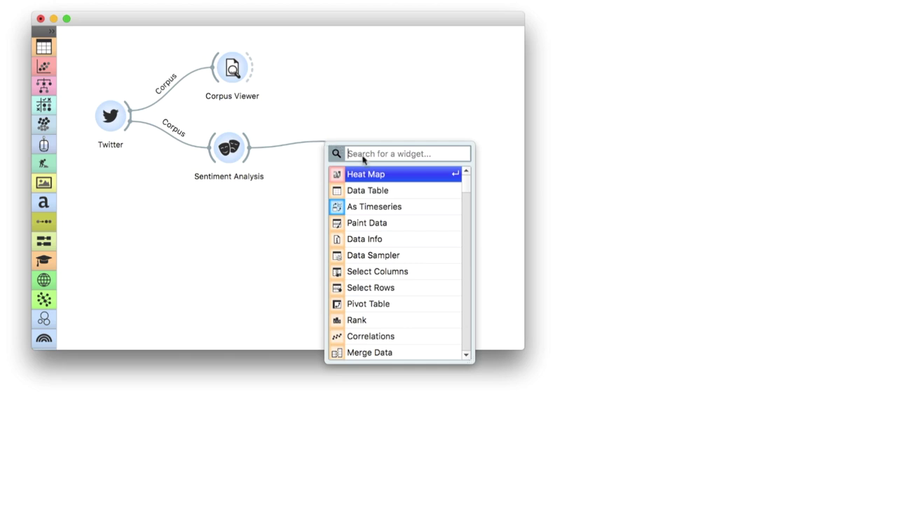
pyautogui.click(370, 190)
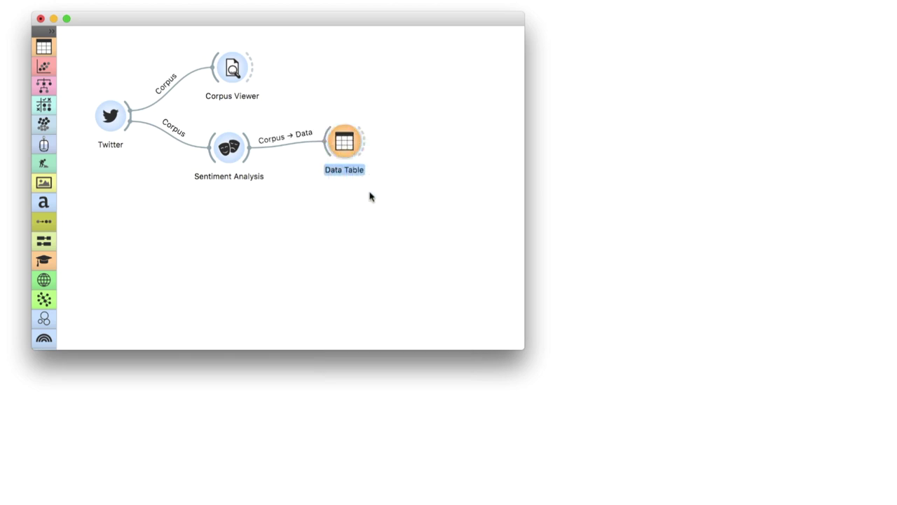
pyautogui.doubleClick(346, 142)
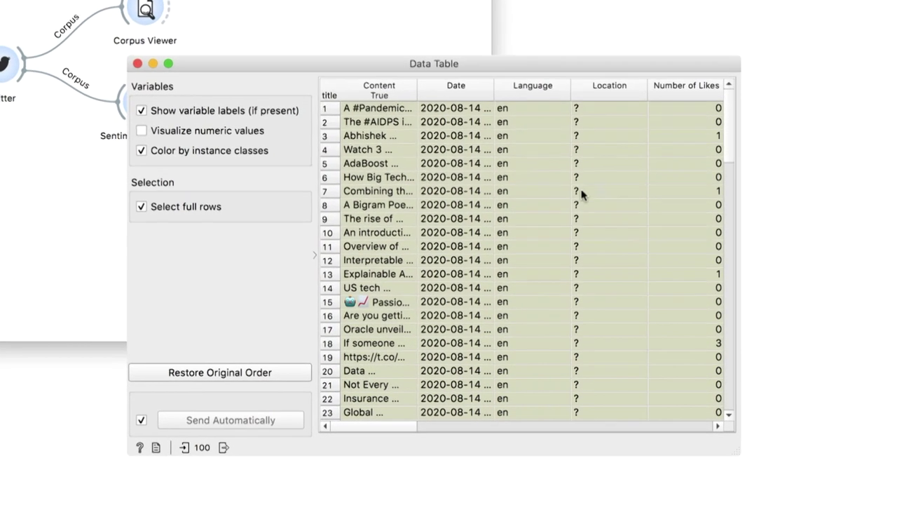
pyautogui.hscroll(8, 616, 217)
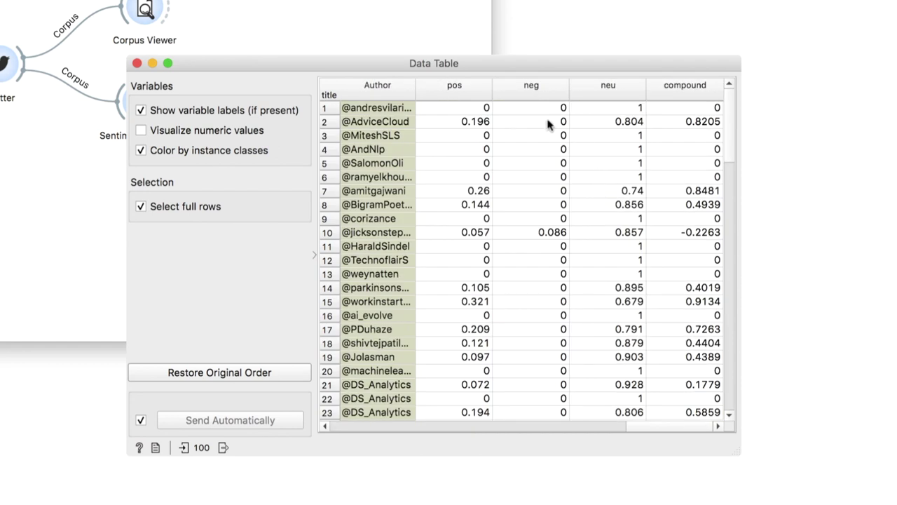
pyautogui.click(677, 89)
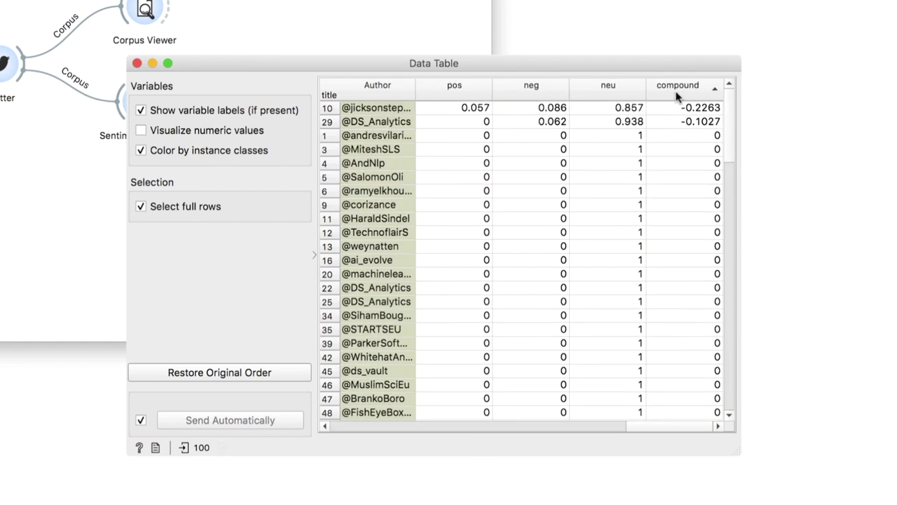
pyautogui.click(677, 88)
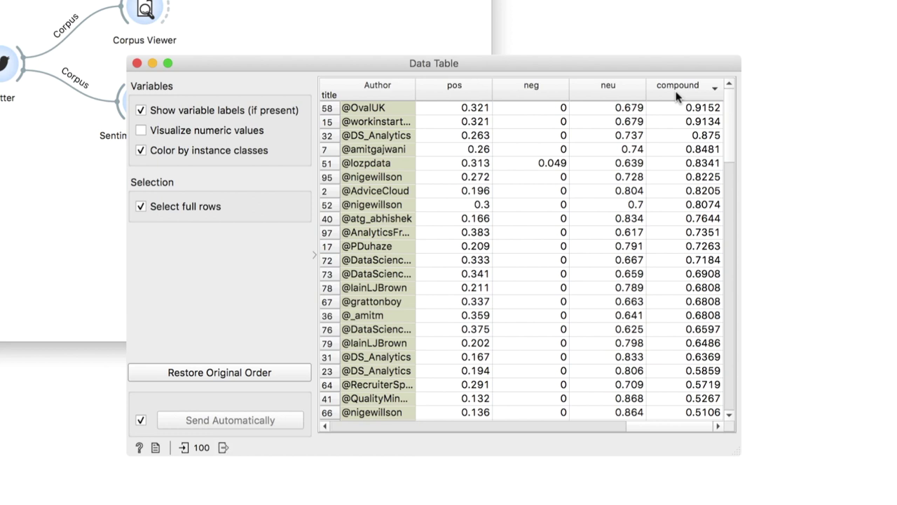
# Close the Data Table window and delete the Data Table widget from the canvas.
pyautogui.click(136, 63)
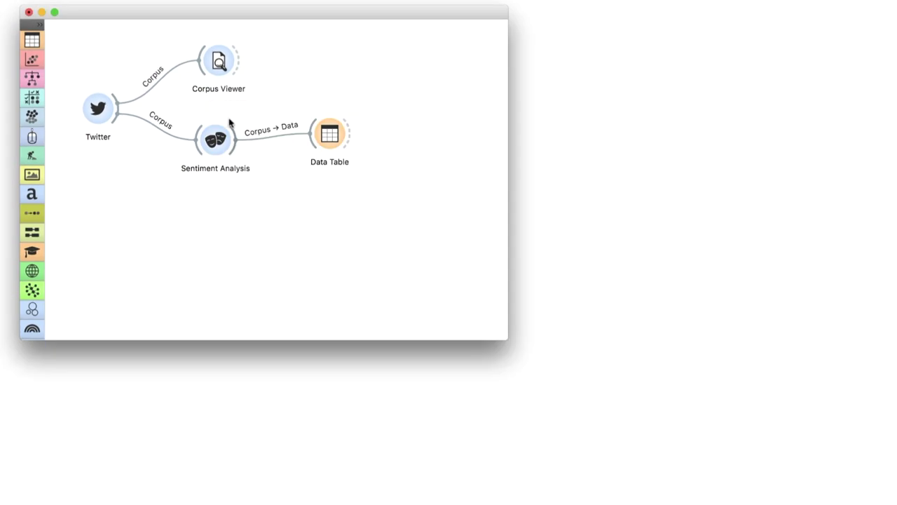
pyautogui.click(328, 134)
pyautogui.press('Delete')
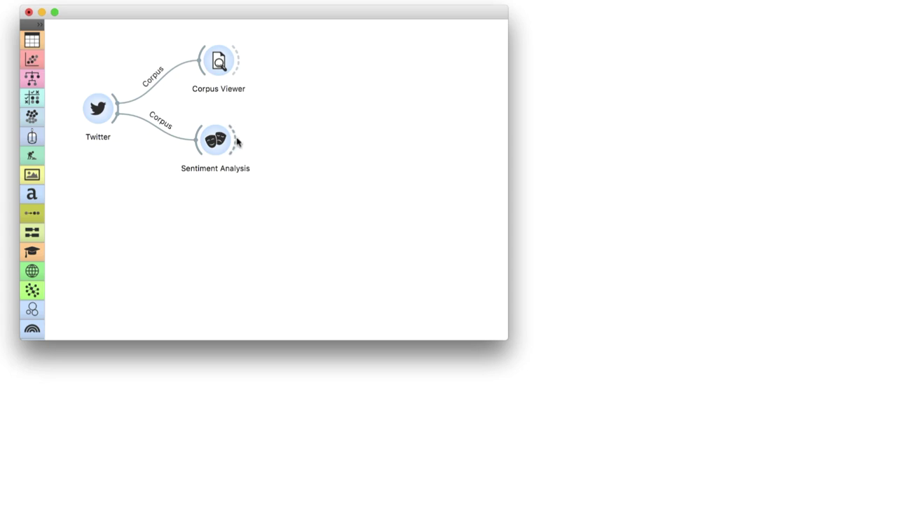
# Add a Heat Map fed by Sentiment Analysis, with rows set to Clustering (opt. ordering).
pyautogui.moveTo(236, 142); pyautogui.dragTo(280, 143)
pyautogui.click(326, 188)
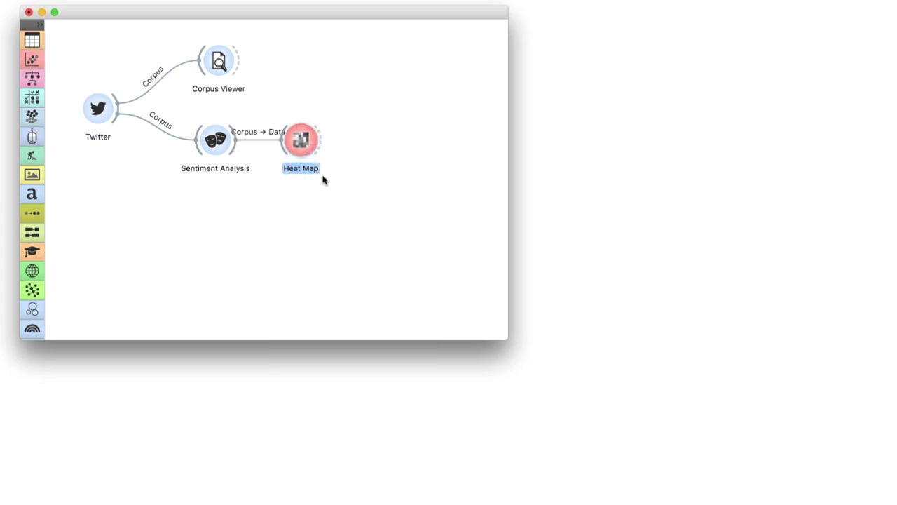
pyautogui.doubleClick(301, 140)
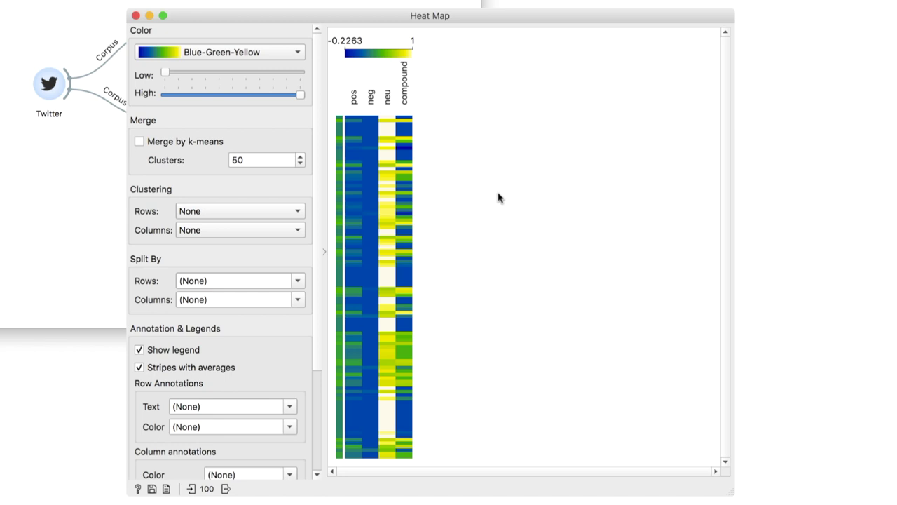
pyautogui.click(278, 213)
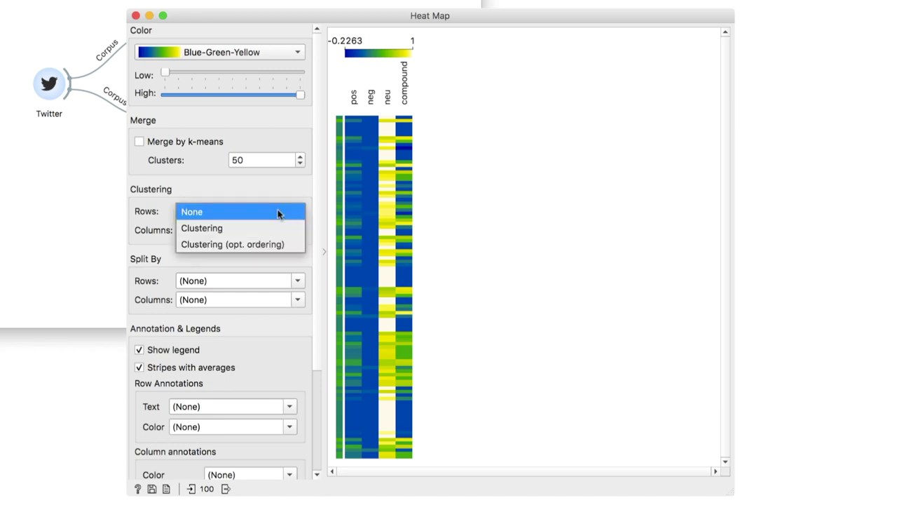
pyautogui.click(226, 244)
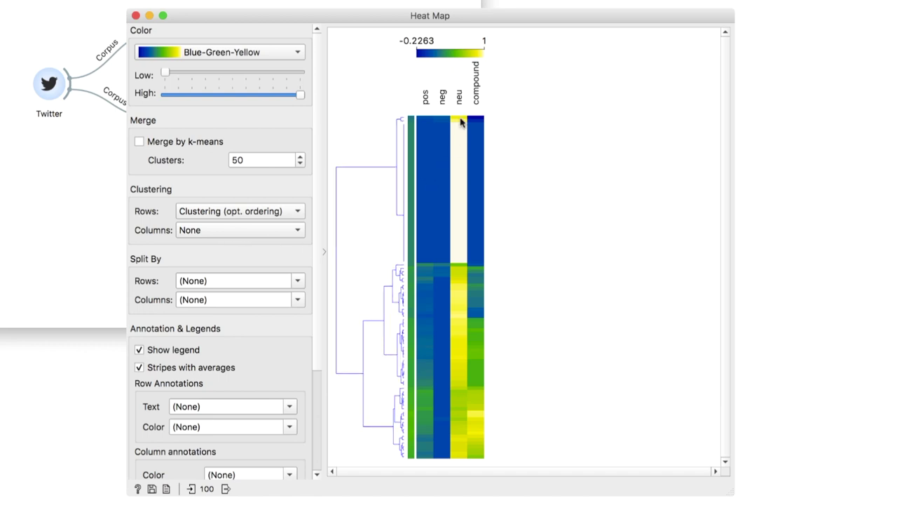
pyautogui.moveTo(461, 122)
pyautogui.moveTo(460, 364)
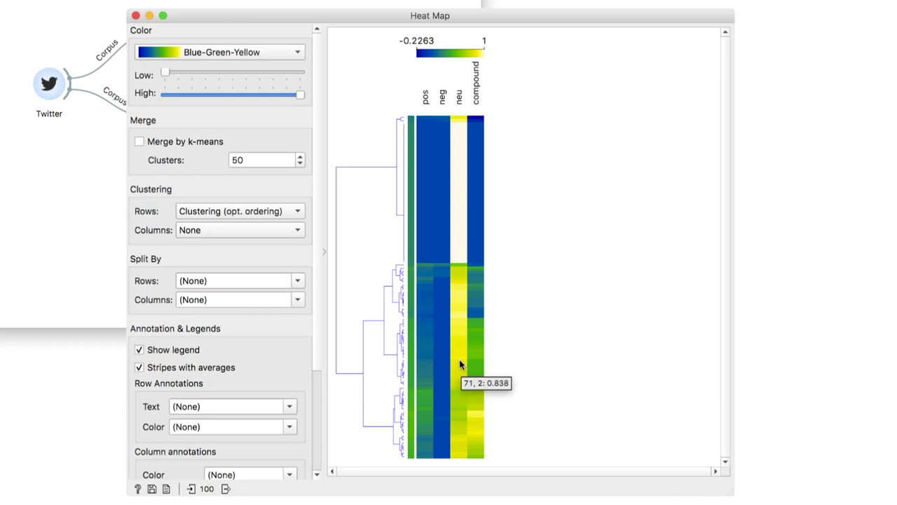
# Send the Heat Map's top two-row cluster to Corpus Viewer (1) and read both tweets' full text.
pyautogui.click(402, 122)
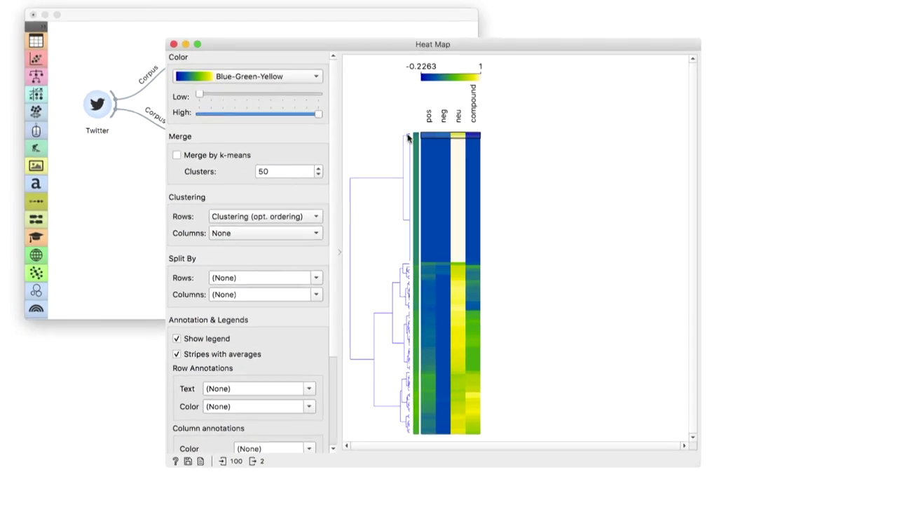
pyautogui.click(137, 181)
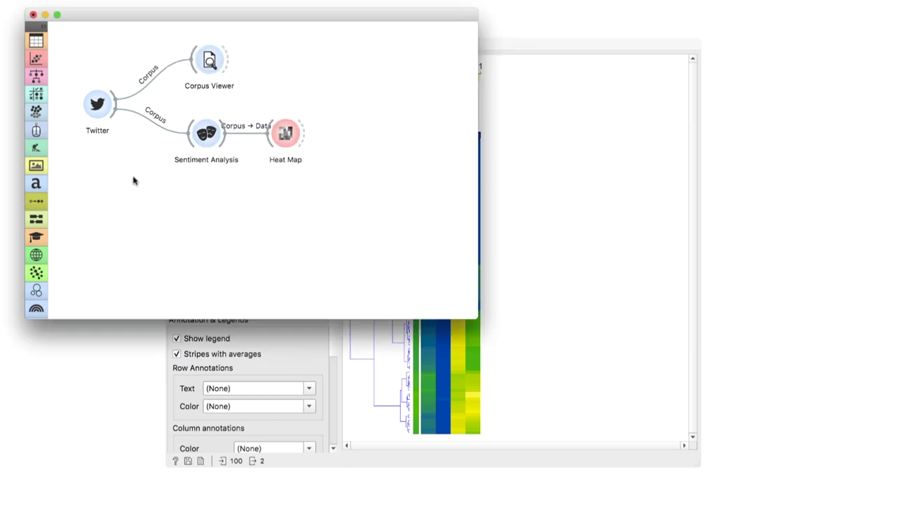
pyautogui.moveTo(311, 136); pyautogui.dragTo(354, 137)
pyautogui.click(397, 160)
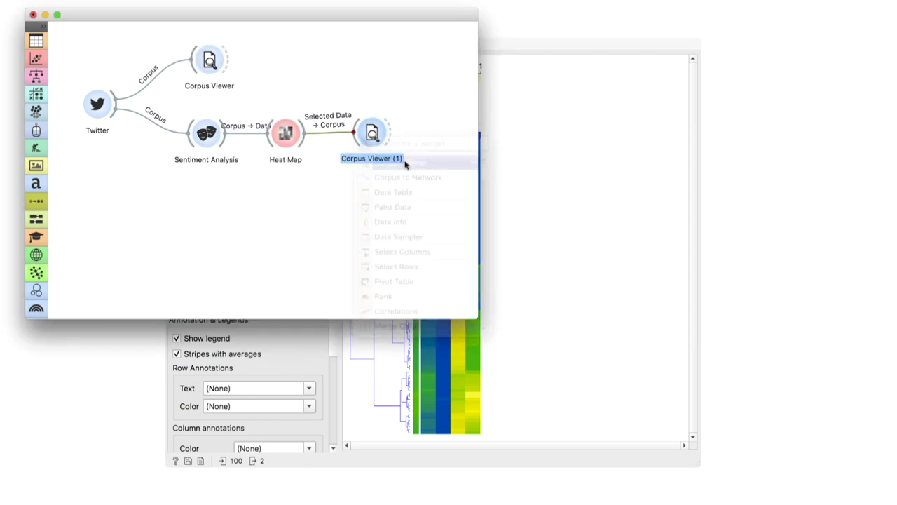
pyautogui.doubleClick(373, 133)
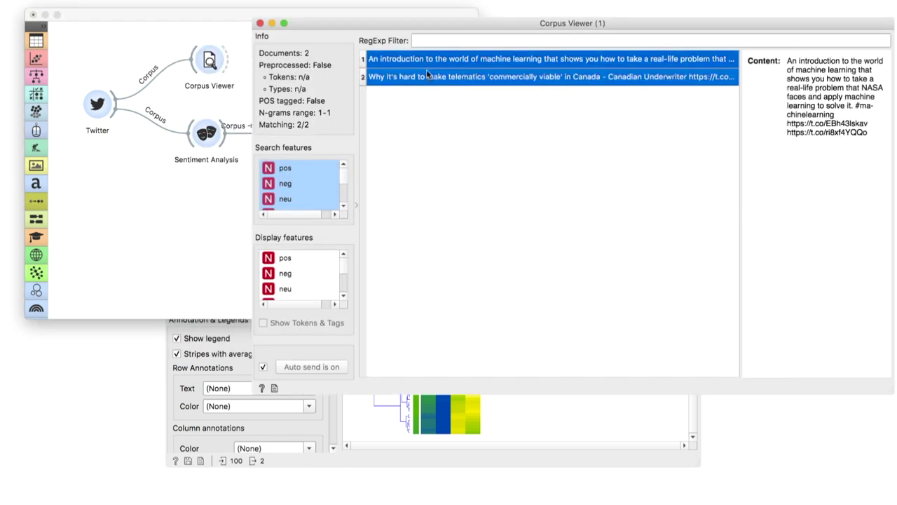
pyautogui.moveTo(429, 62); pyautogui.dragTo(428, 76)
pyautogui.moveTo(741, 152); pyautogui.dragTo(559, 152)
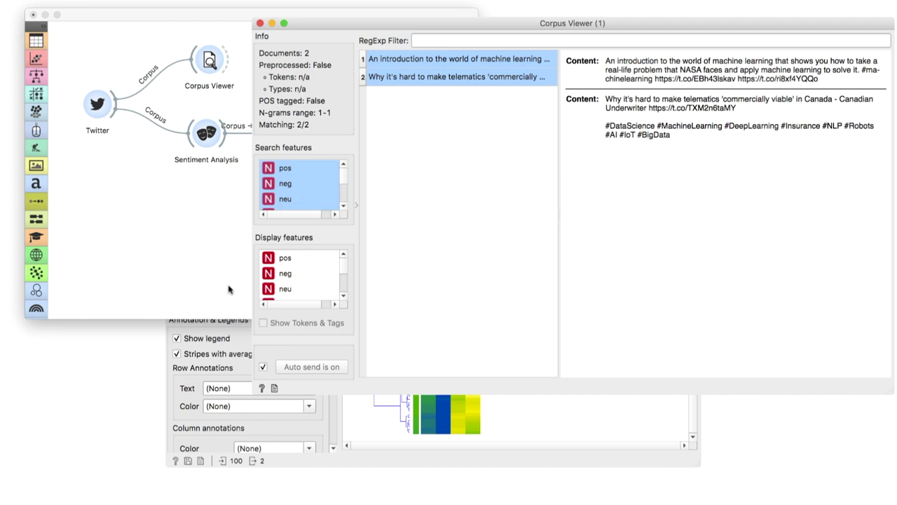
# Select the 21-row bottom cluster in the Heat Map's dendrogram.
pyautogui.click(242, 345)
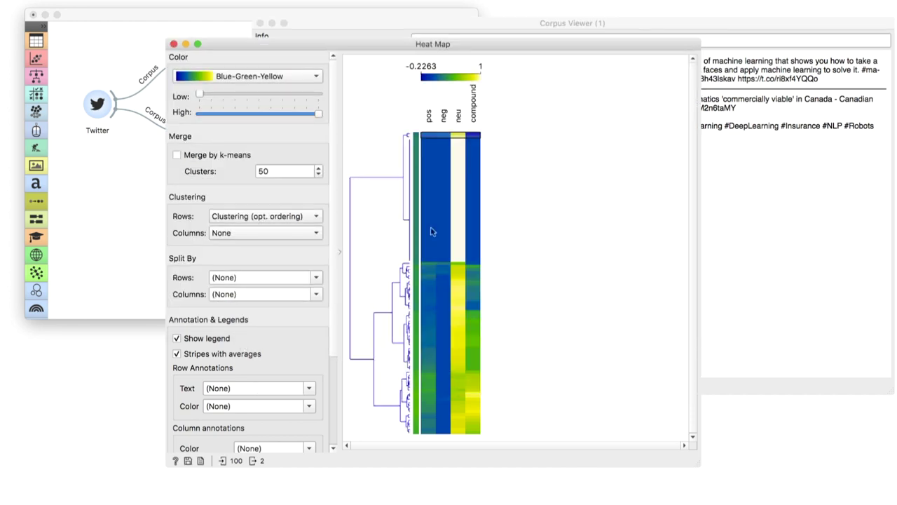
pyautogui.click(407, 423)
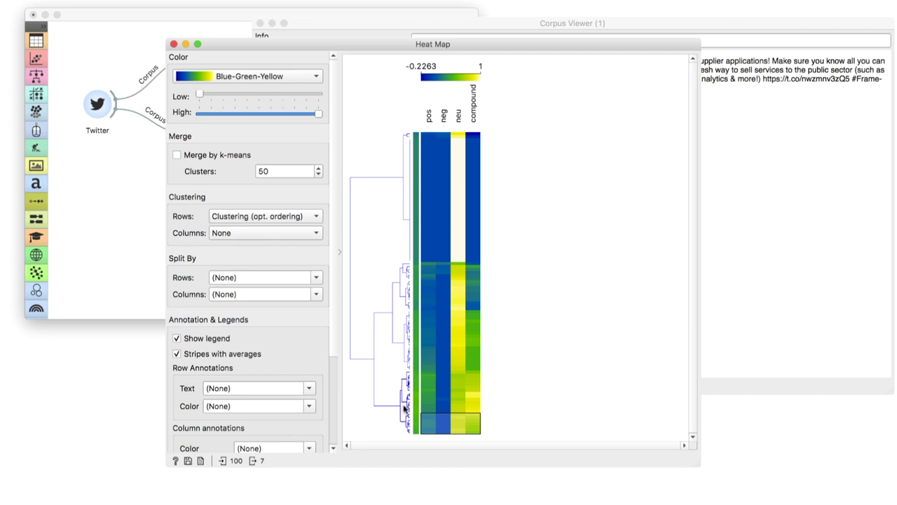
pyautogui.click(403, 415)
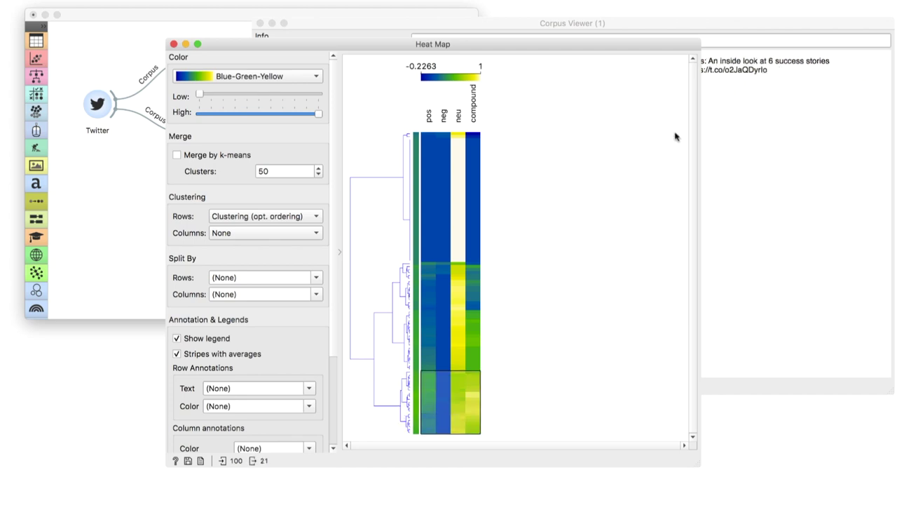
# Select all 21 tweets in Corpus Viewer (1) to show their full texts.
pyautogui.click(722, 26)
pyautogui.click(439, 63)
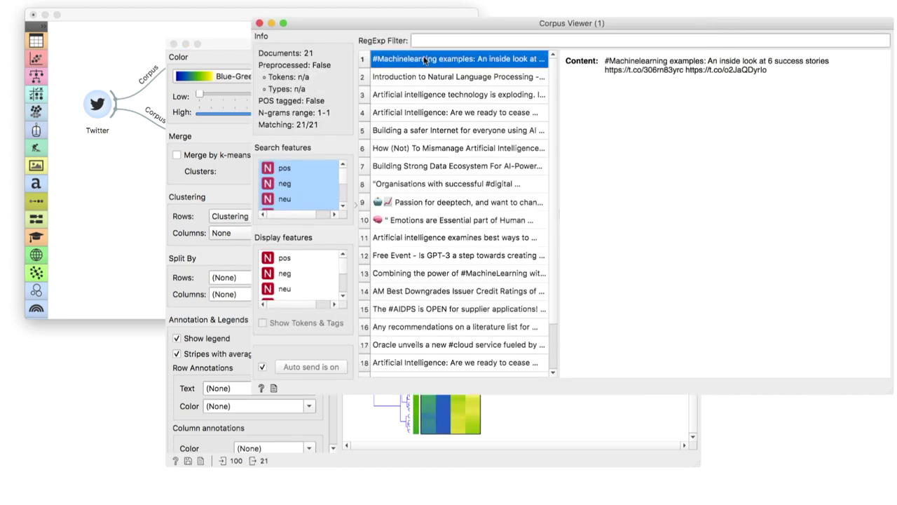
pyautogui.press('super+a')
pyautogui.scroll(-1, 699, 205)
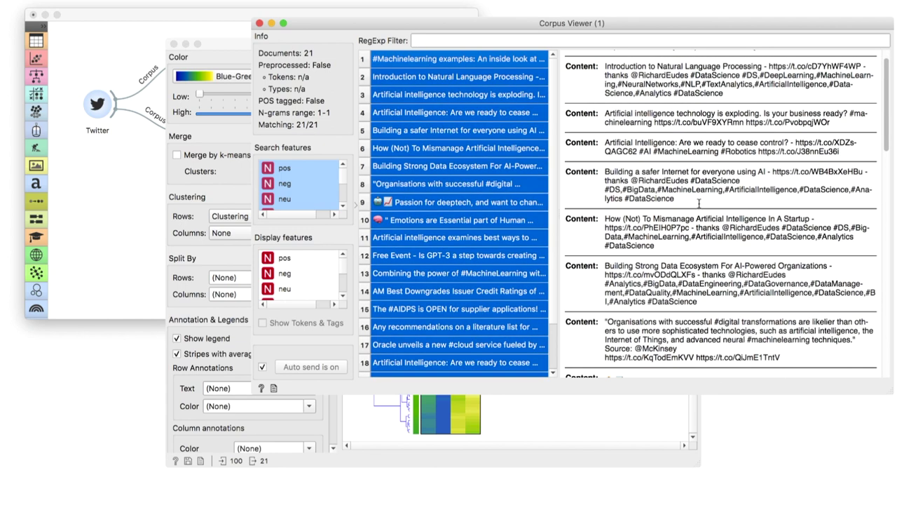
pyautogui.scroll(-2, 699, 204)
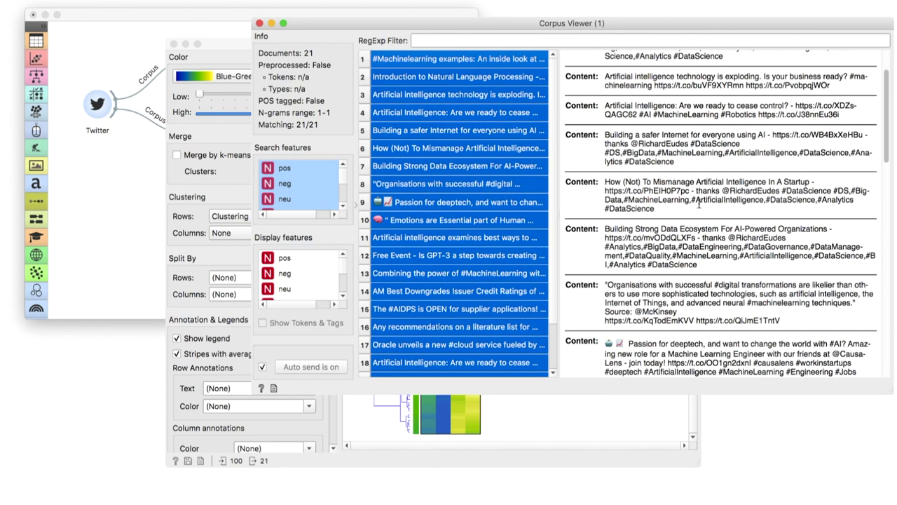